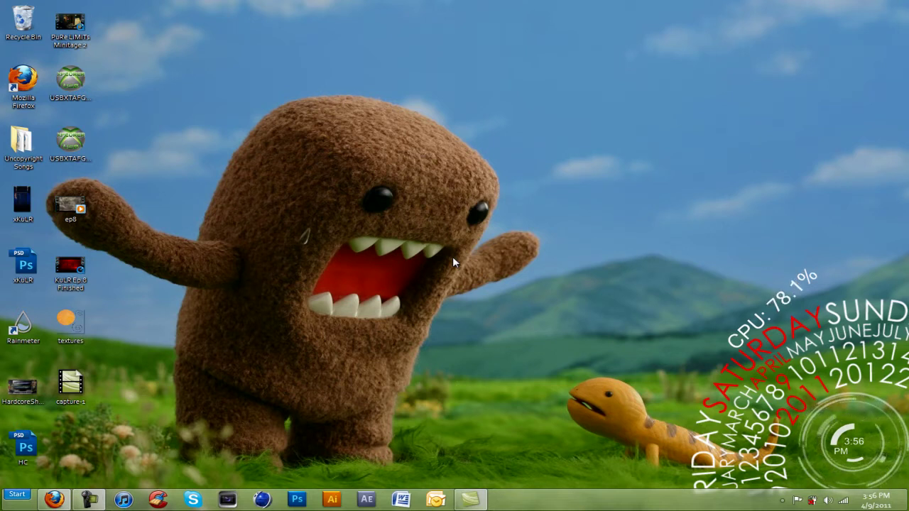
# - From the Computer window, set Folder Options to don't show hidden files, folders and drives
pyautogui.click(16, 495)
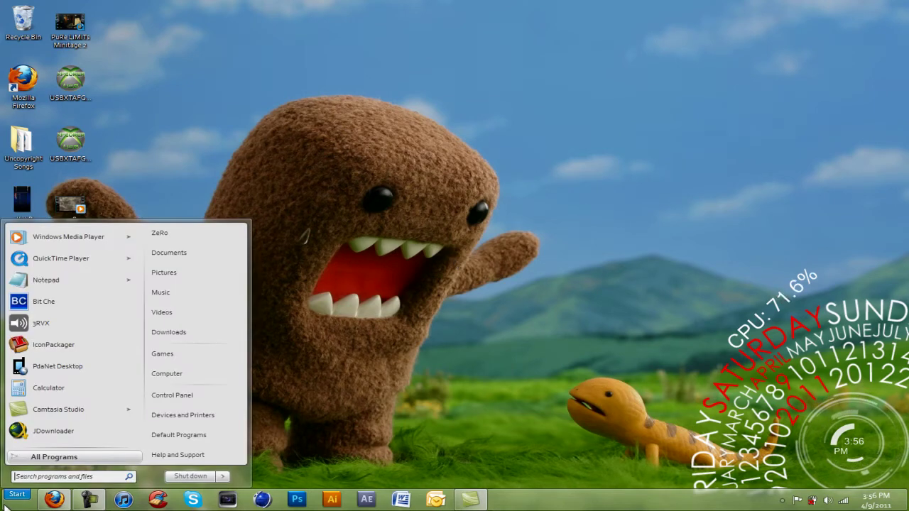
pyautogui.click(189, 380)
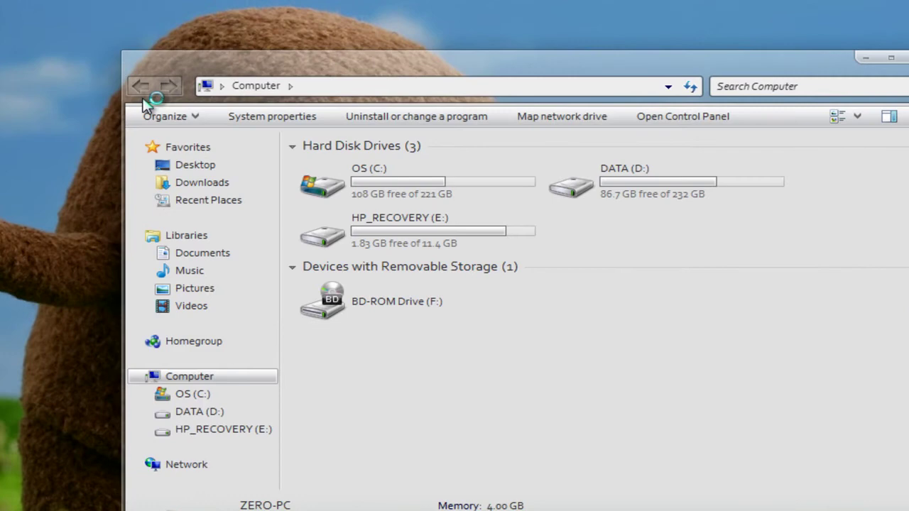
pyautogui.click(192, 115)
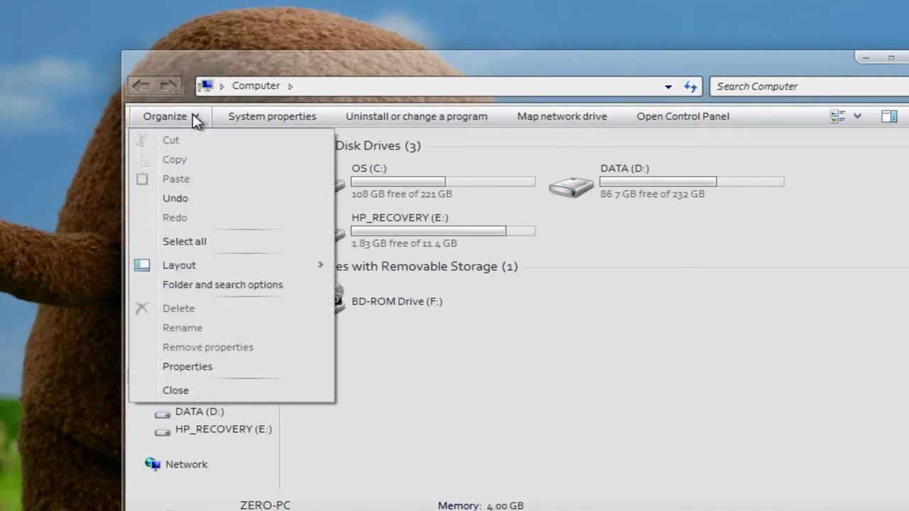
pyautogui.click(221, 287)
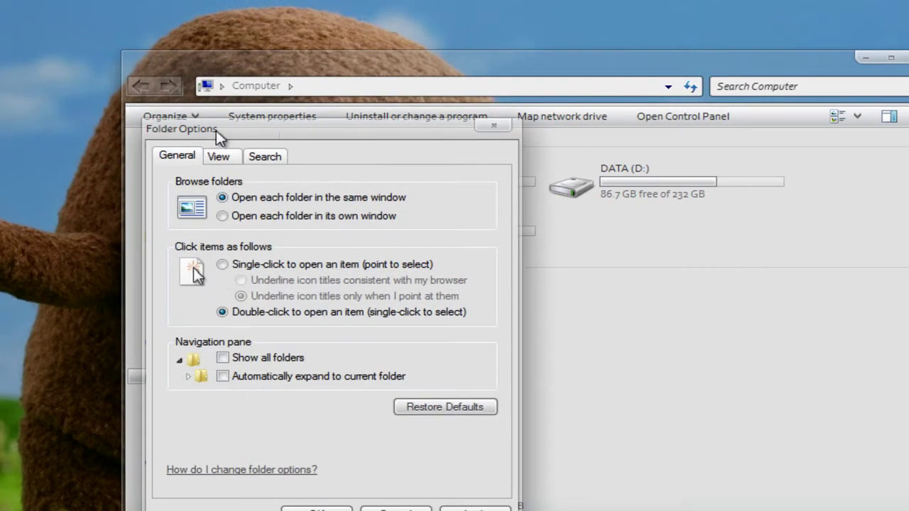
pyautogui.click(221, 162)
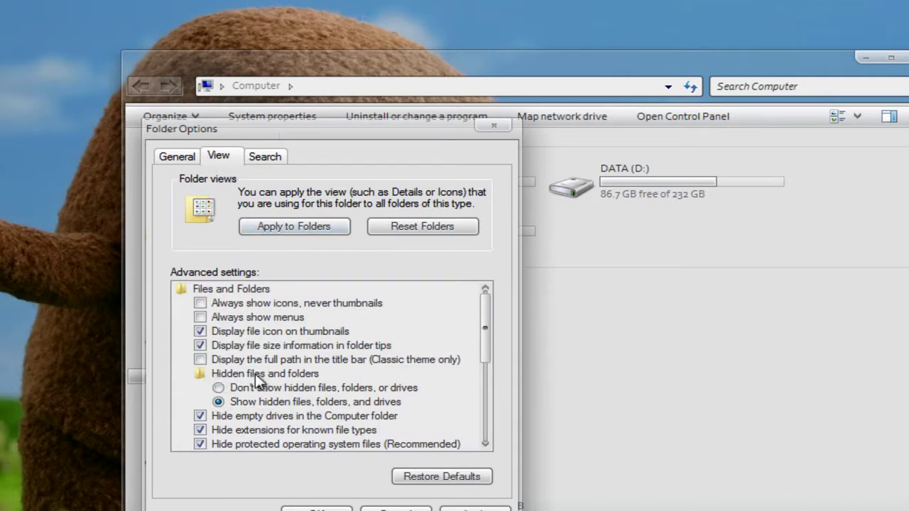
pyautogui.click(293, 388)
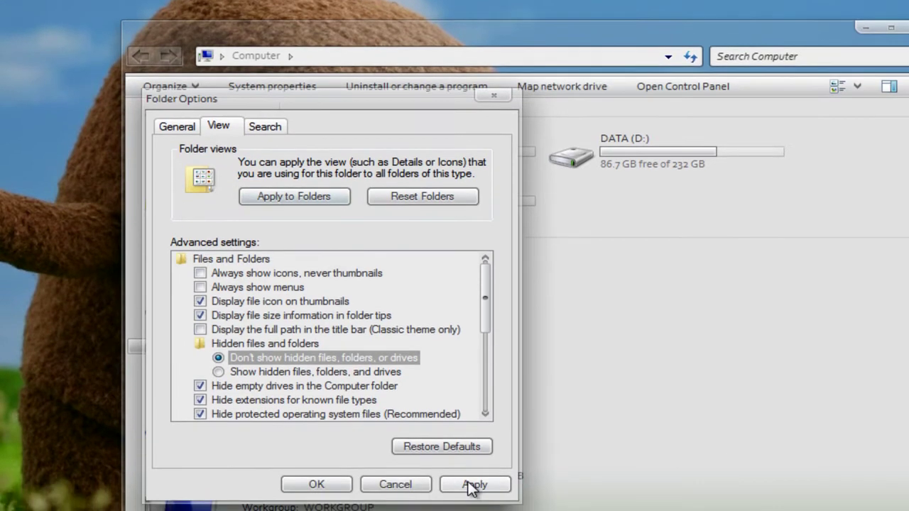
pyautogui.click(461, 482)
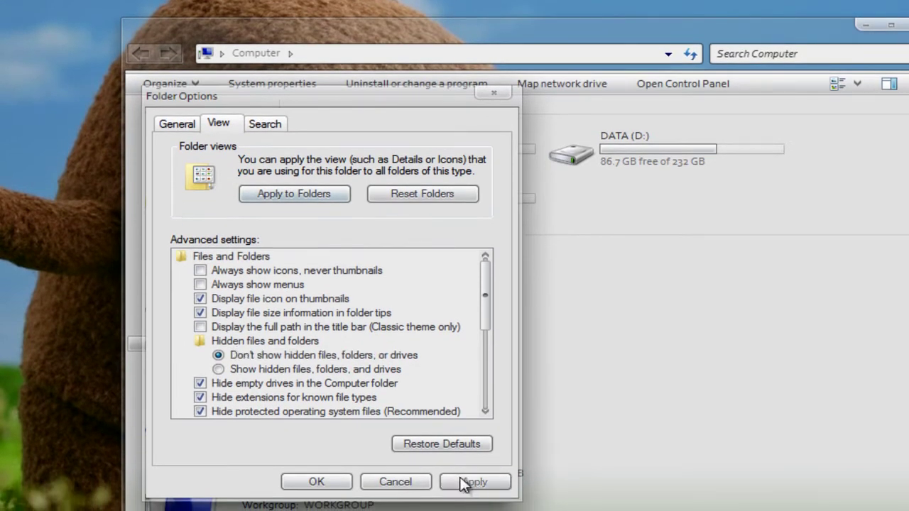
pyautogui.click(318, 482)
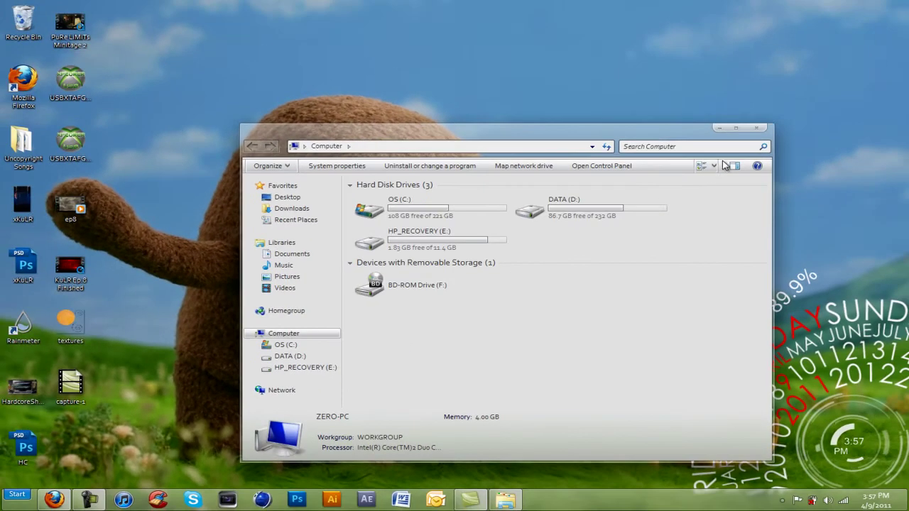
# - Close the Computer window and launch Notepad by searching 'notepad' from the Start menu
pyautogui.click(757, 129)
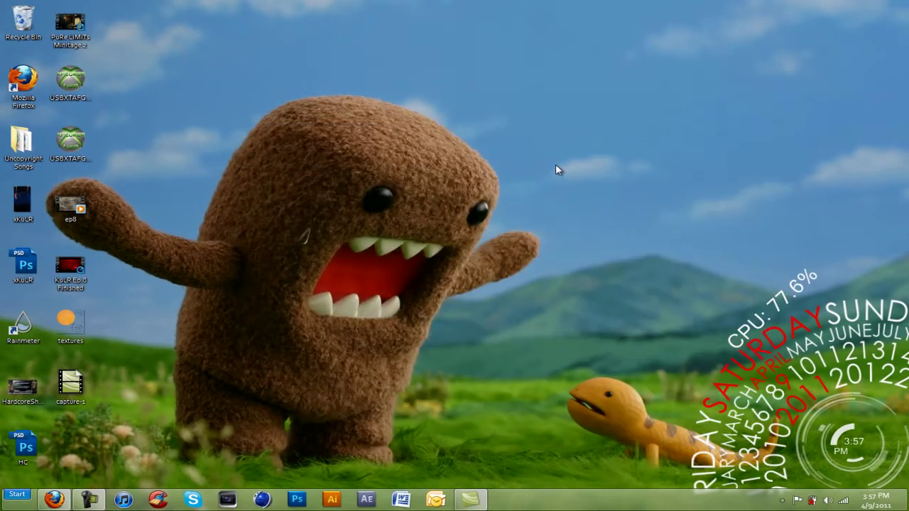
pyautogui.click(17, 499)
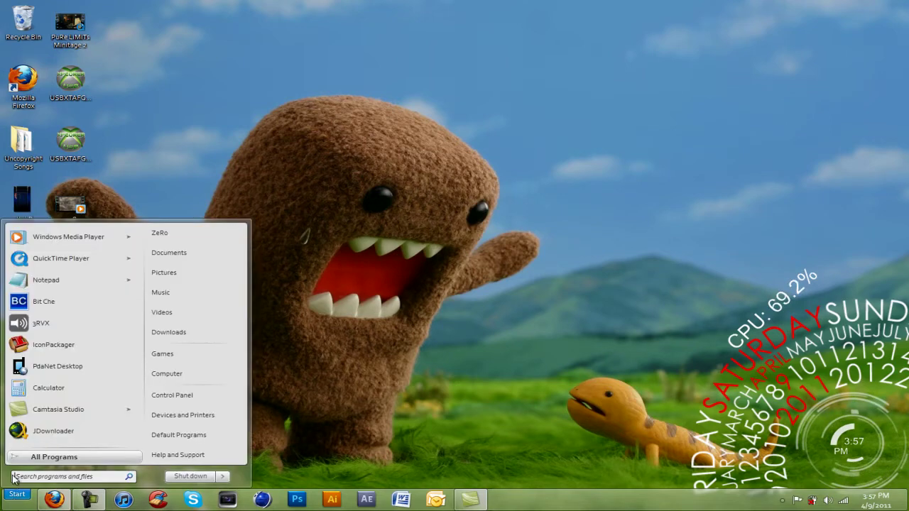
pyautogui.click(7, 498)
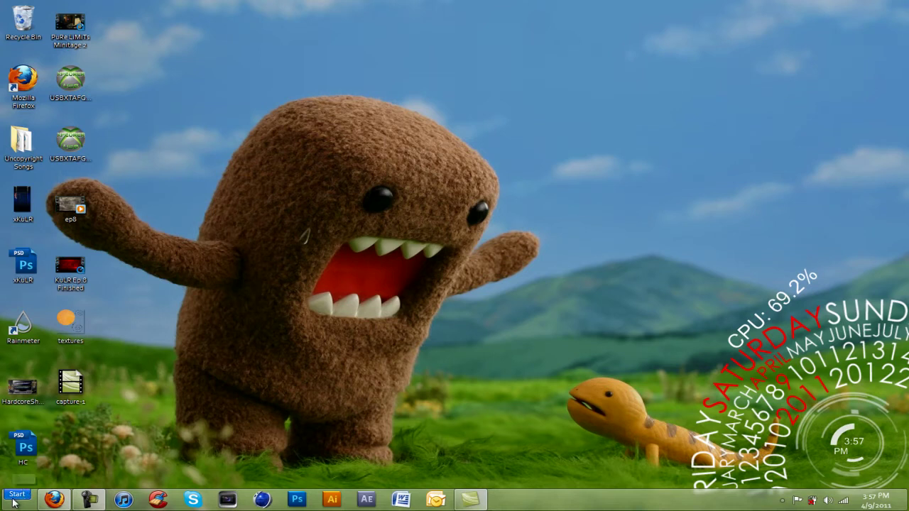
pyautogui.click(13, 501)
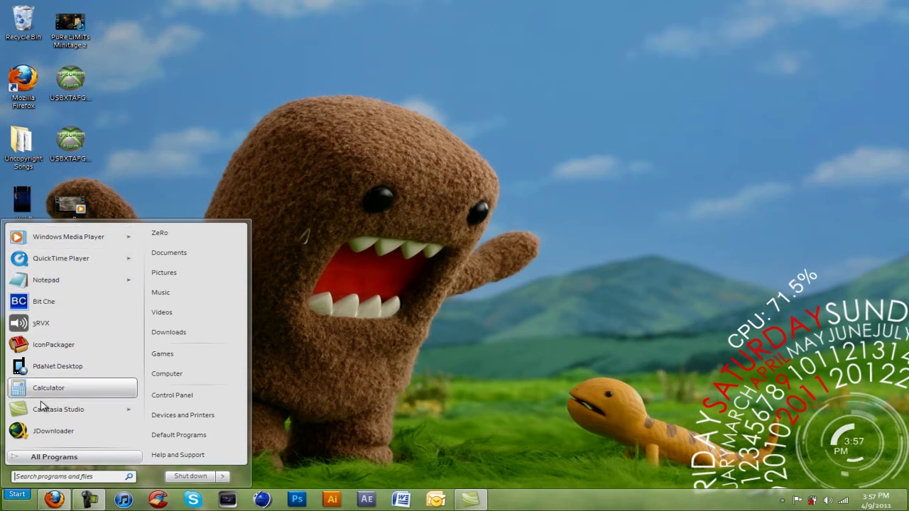
pyautogui.write('notepad')
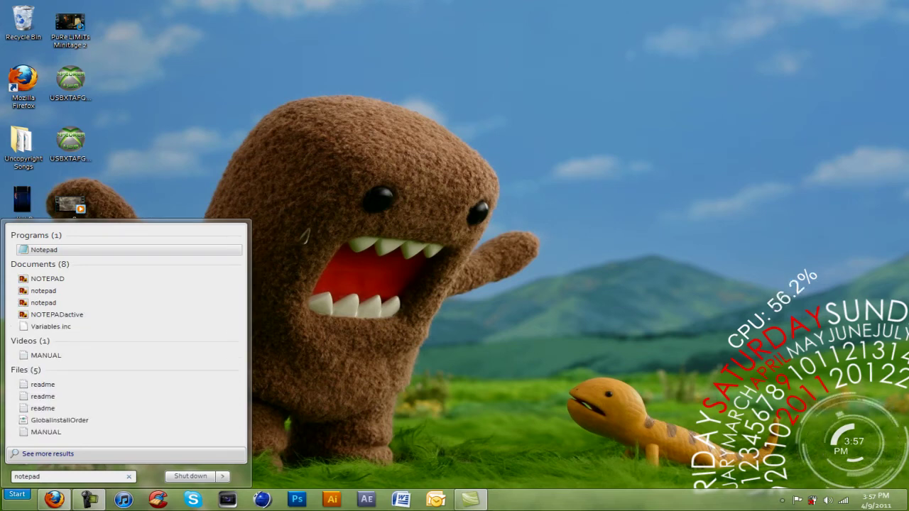
pyautogui.press('Return')
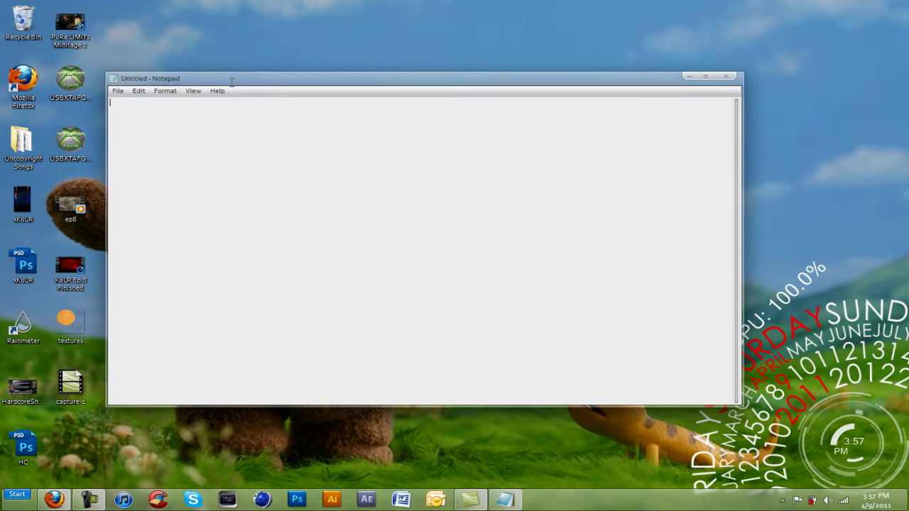
# - Paste the Folder Locker batch script into Notepad and select the password comparison text
pyautogui.moveTo(233, 83); pyautogui.dragTo(260, 89)
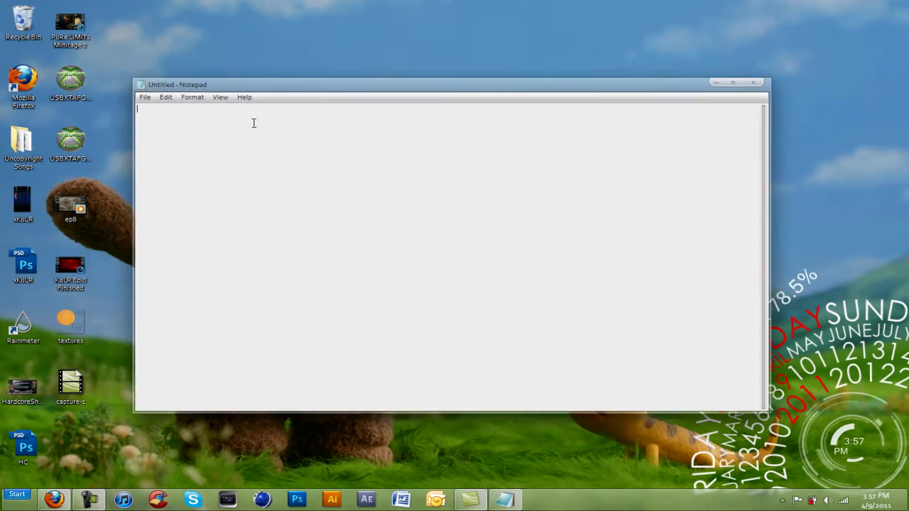
pyautogui.hotkey('ctrl', 'v')
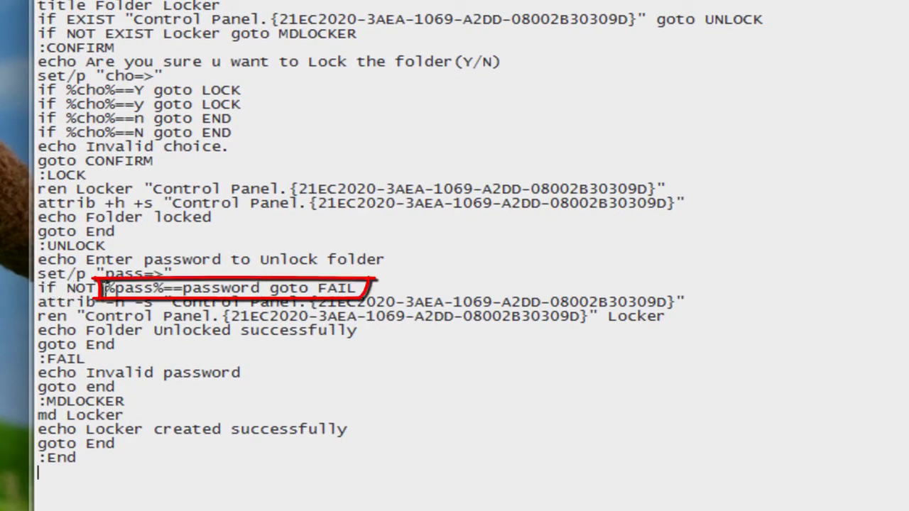
pyautogui.moveTo(104, 288); pyautogui.dragTo(363, 288)
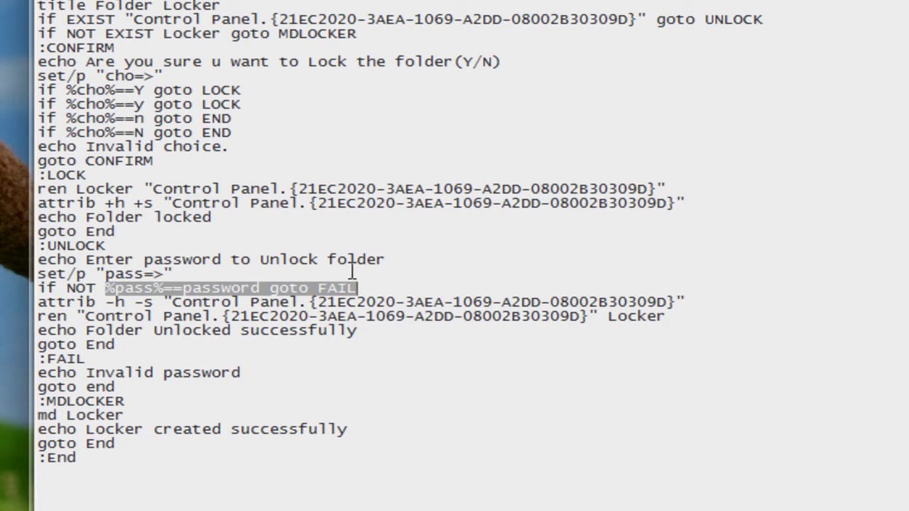
# - Replace the default 'password' in the unlock check with the new unlock password
pyautogui.click(257, 292)
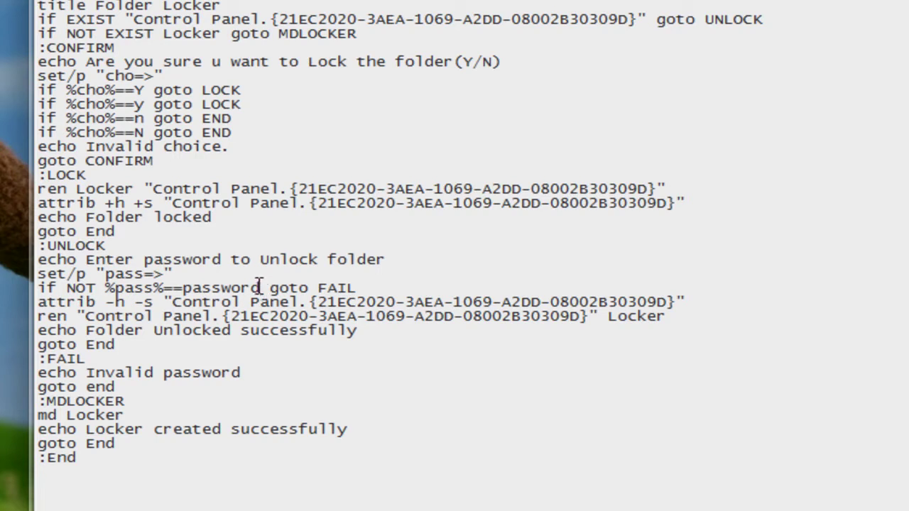
pyautogui.moveTo(260, 287); pyautogui.dragTo(184, 287)
pyautogui.press('BackSpace')
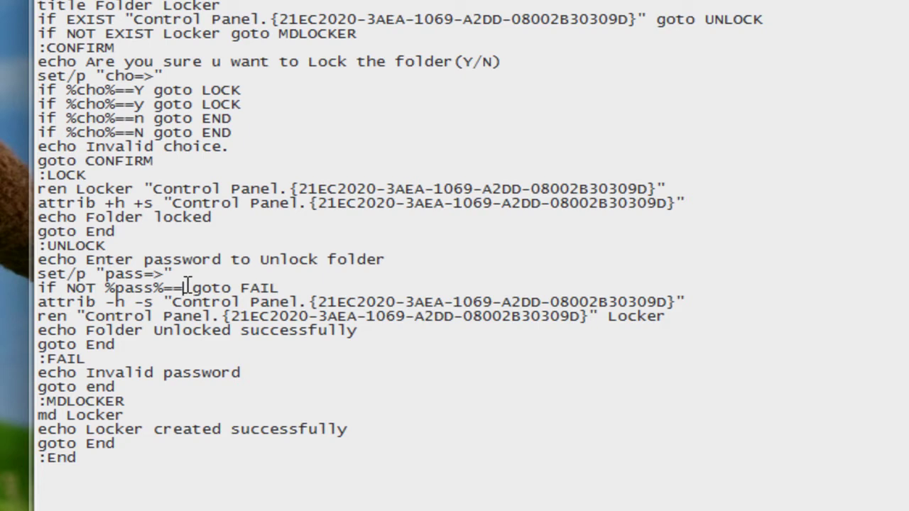
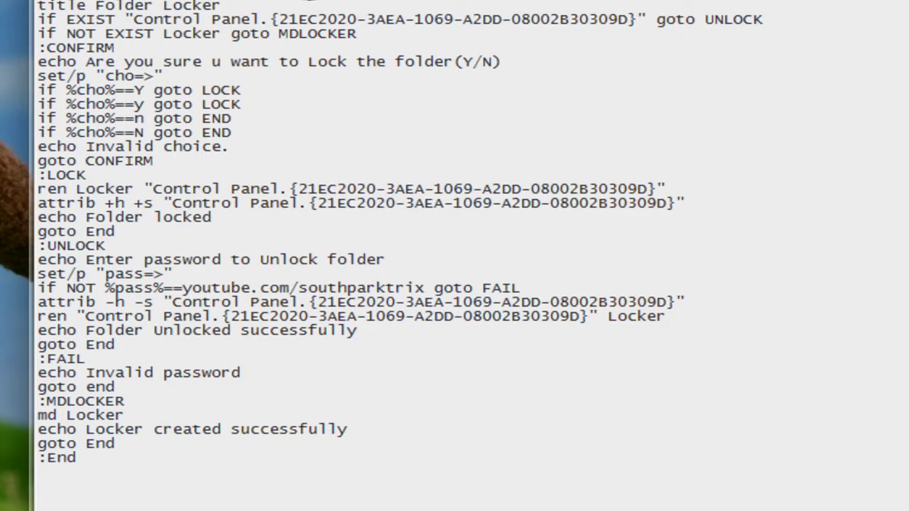
# - Save the script to the Desktop as extension.bat with Save as type set to All Files
pyautogui.click(81, 32)
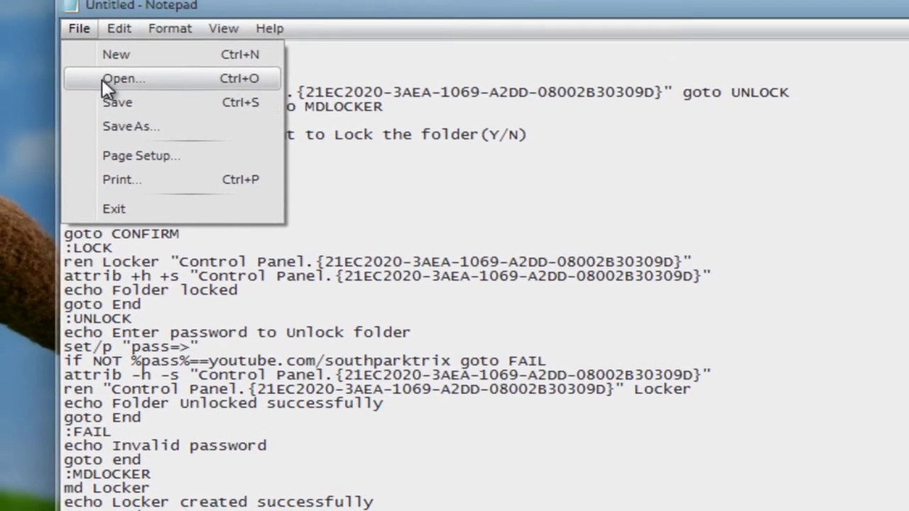
pyautogui.click(112, 132)
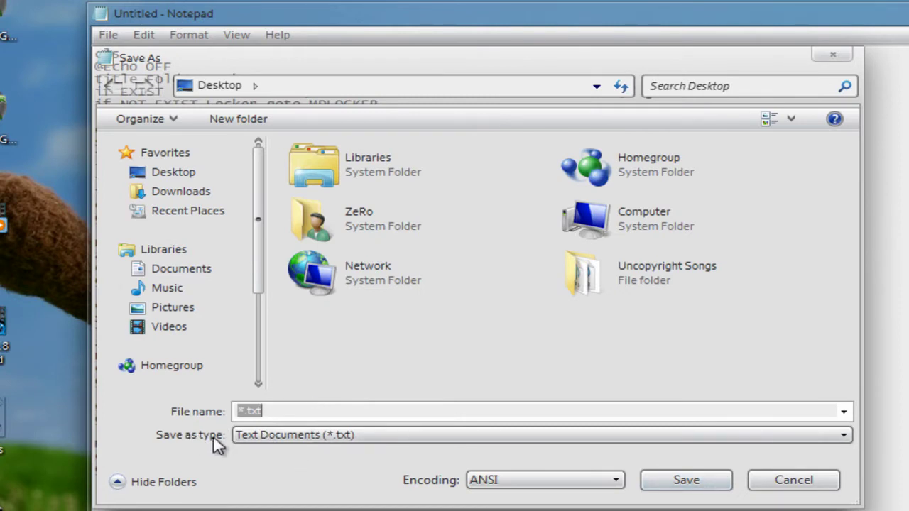
pyautogui.click(245, 436)
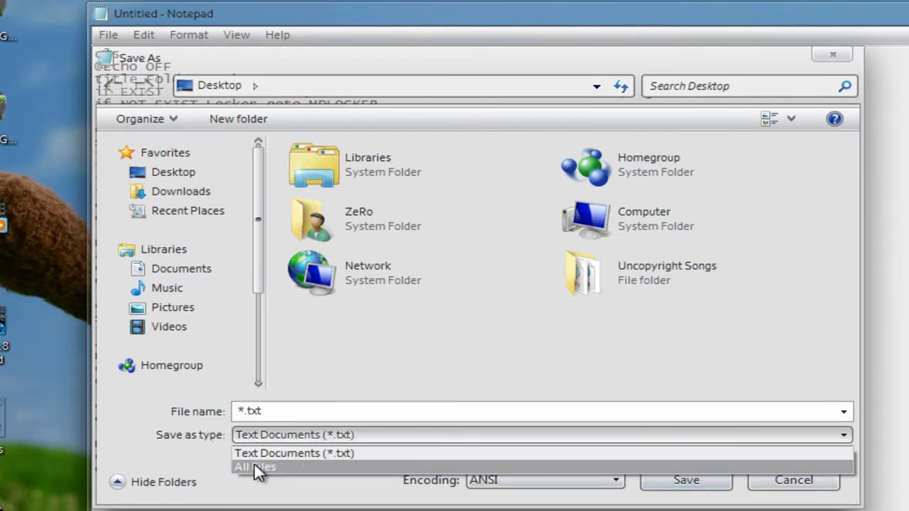
pyautogui.click(256, 469)
pyautogui.click(293, 408)
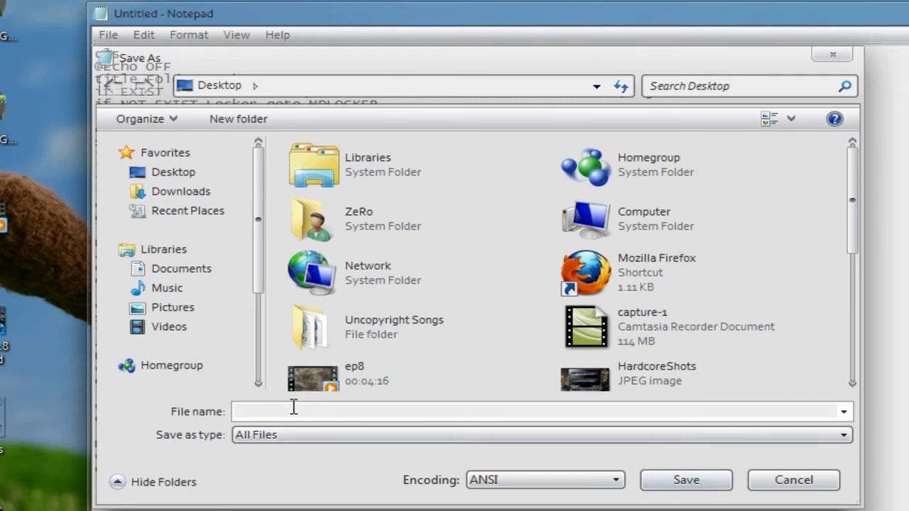
pyautogui.write('expl')
pyautogui.press('BackSpace')
pyautogui.press('BackSpace')
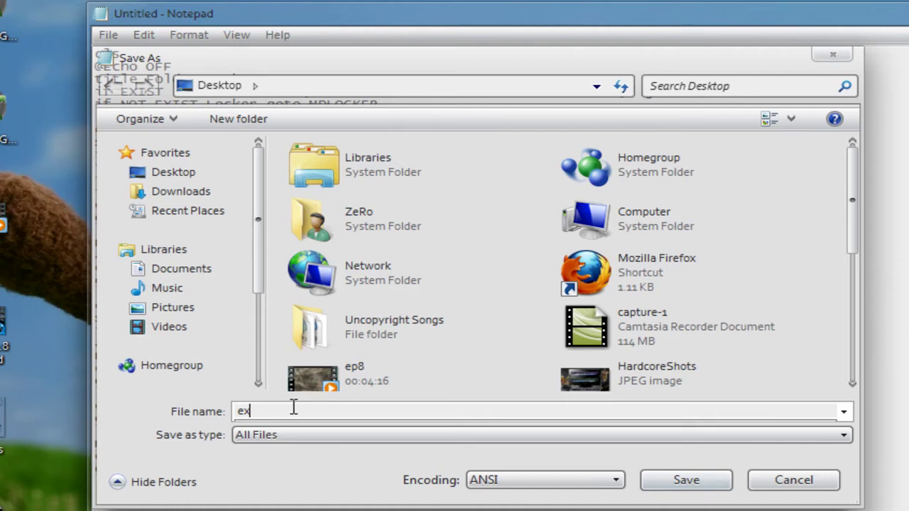
pyautogui.write('tension')
pyautogui.write('.bat')
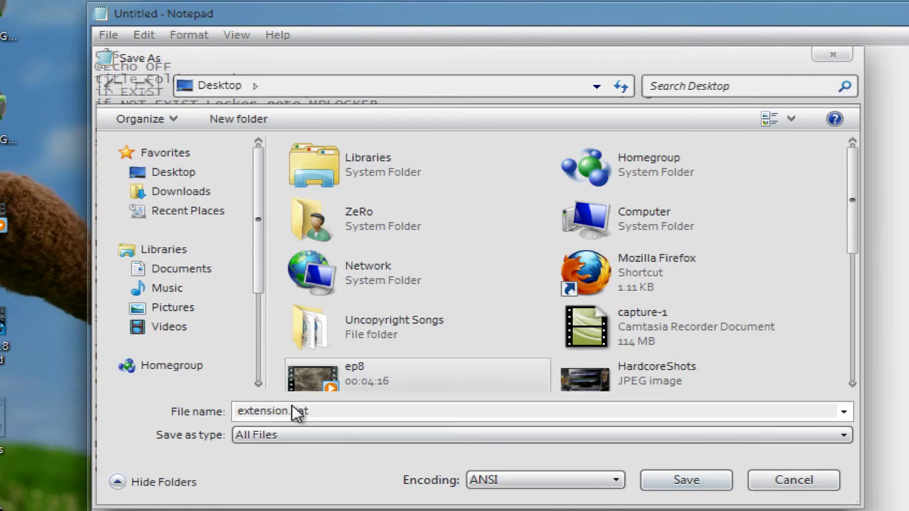
pyautogui.click(682, 480)
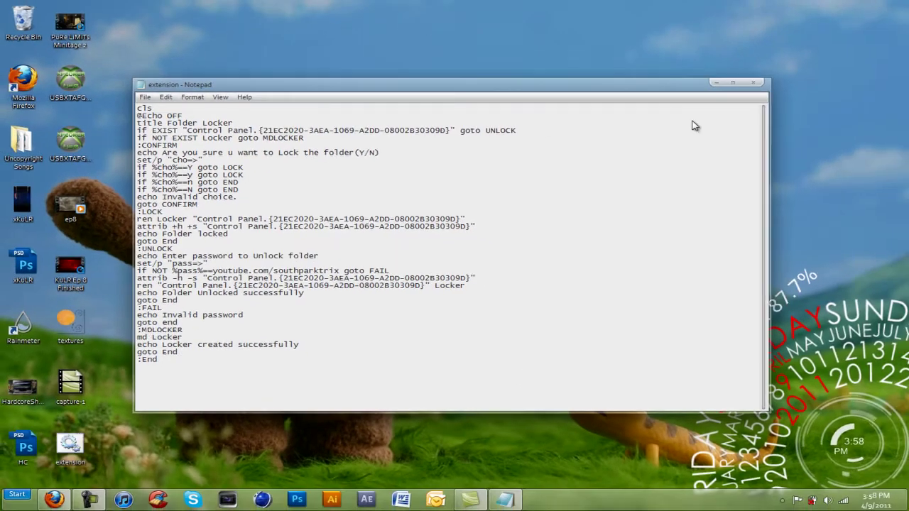
# - Close Notepad, run extension to create the Locker folder, and move xKuLR into it
pyautogui.click(757, 84)
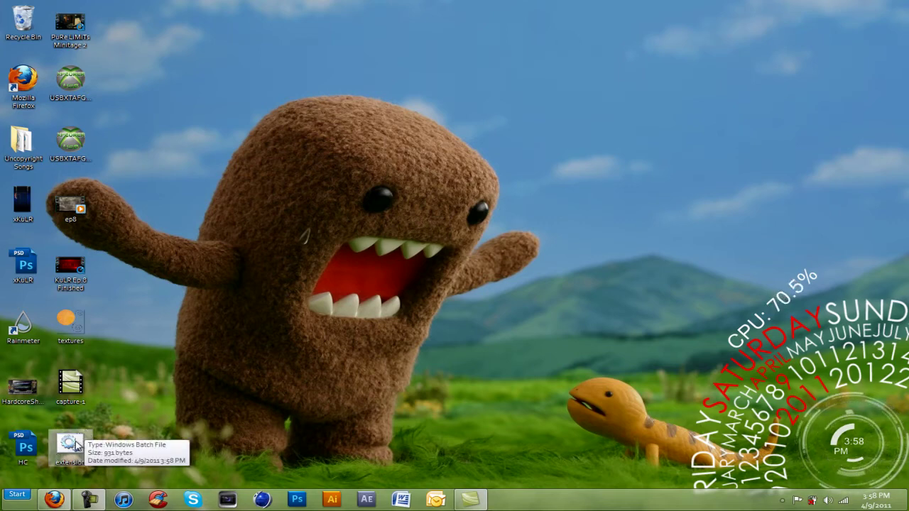
pyautogui.doubleClick(76, 445)
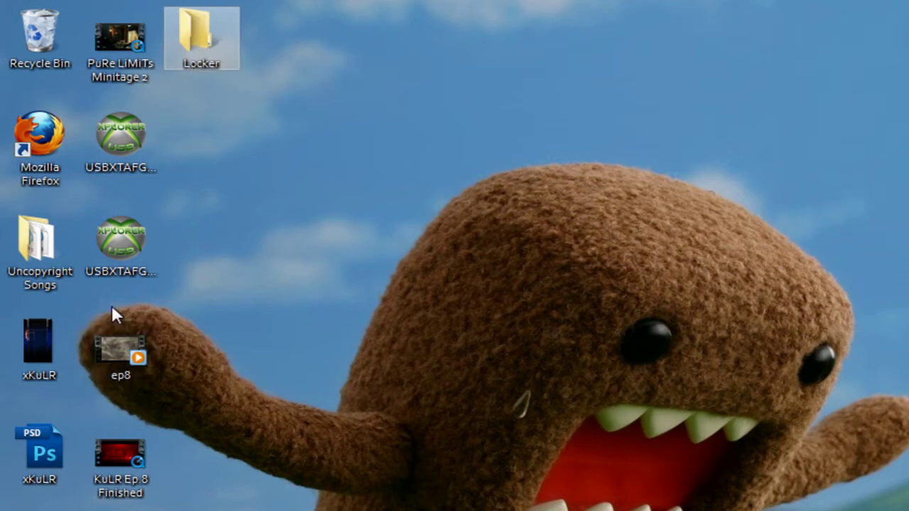
pyautogui.click(28, 465)
pyautogui.moveTo(28, 465); pyautogui.dragTo(210, 44)
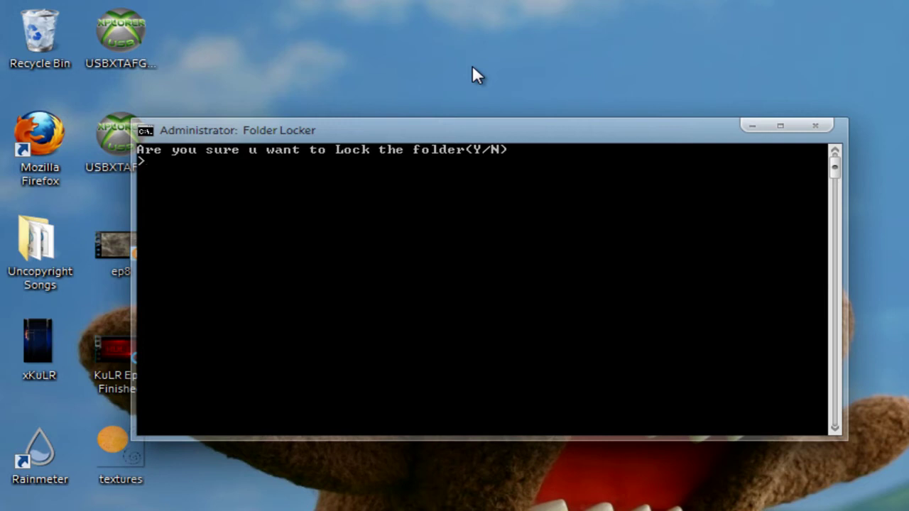
# - Run extension again and answer y to lock and hide the Locker folder
pyautogui.write('y')
pyautogui.press('BackSpace')
pyautogui.press('Return')
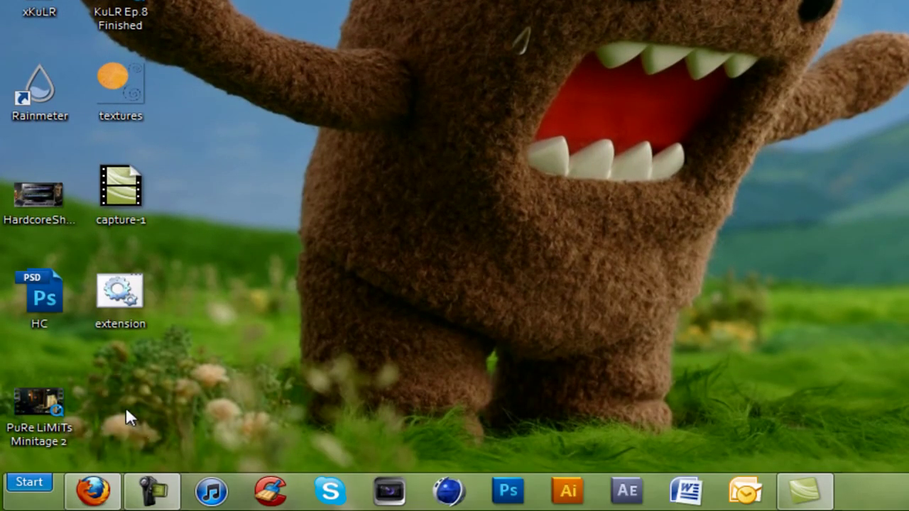
# - Run extension and enter the unlock password so Locker reappears on the desktop
pyautogui.moveTo(89, 375); pyautogui.dragTo(213, 436)
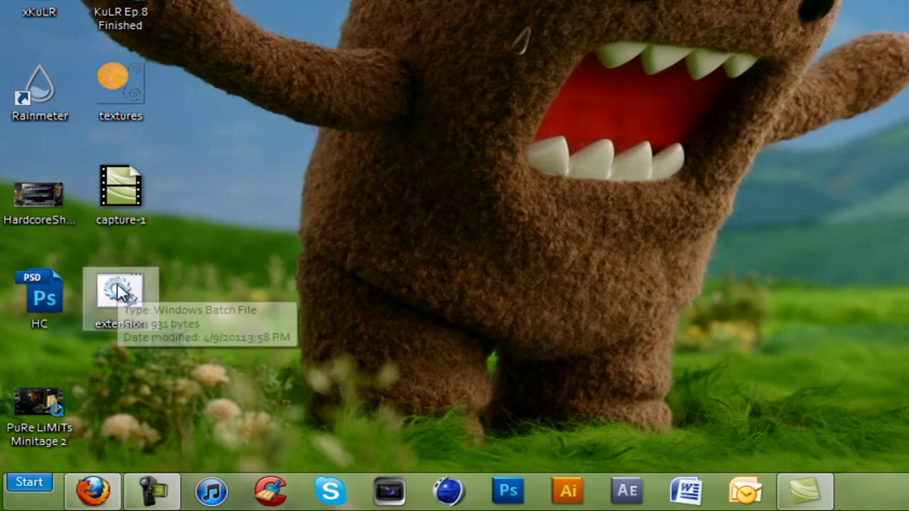
pyautogui.doubleClick(121, 293)
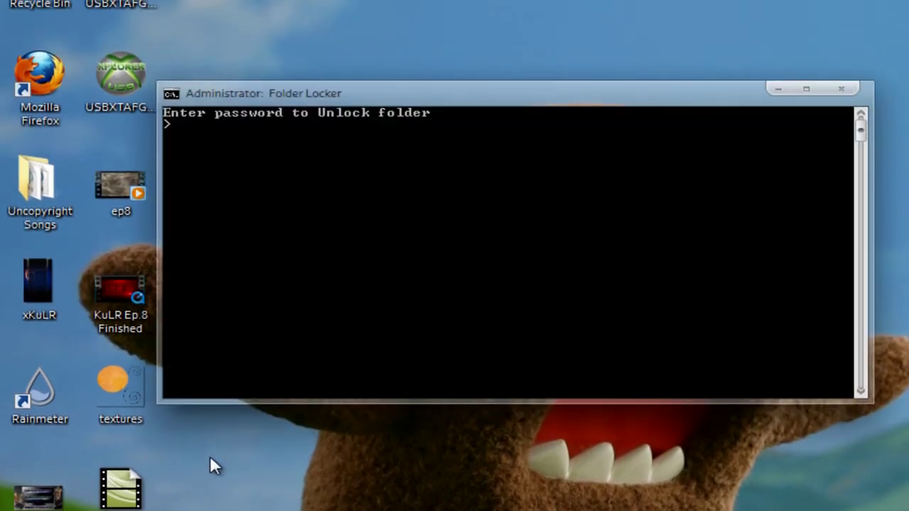
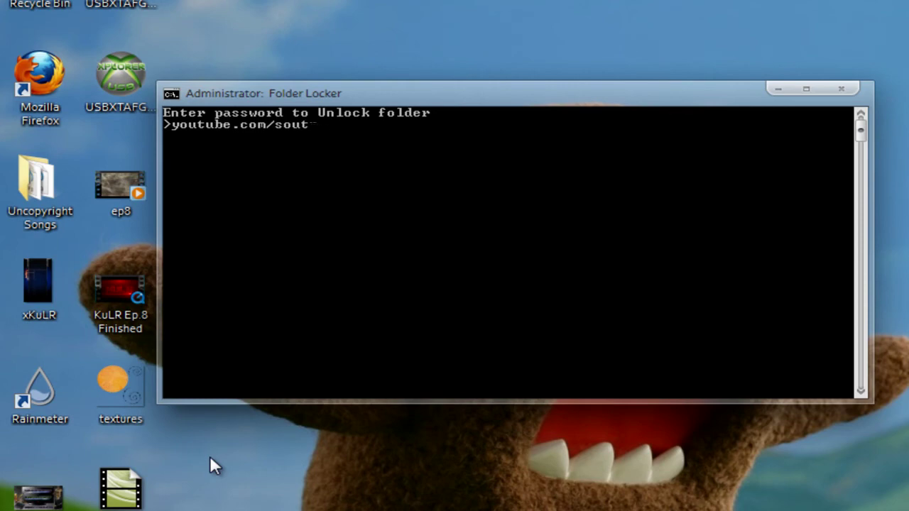
pyautogui.press('Return')
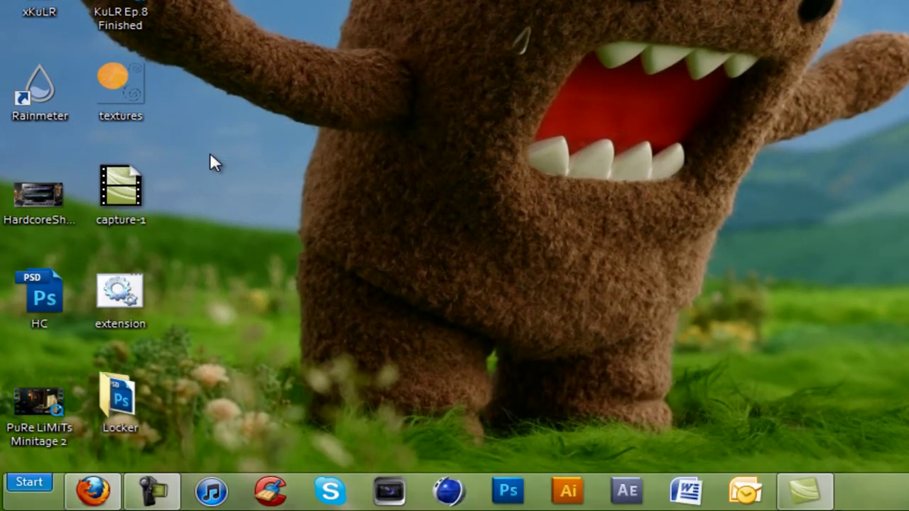
# - Confirm Locker still holds xKuLR, then relock it by running extension and answering Y
pyautogui.doubleClick(134, 394)
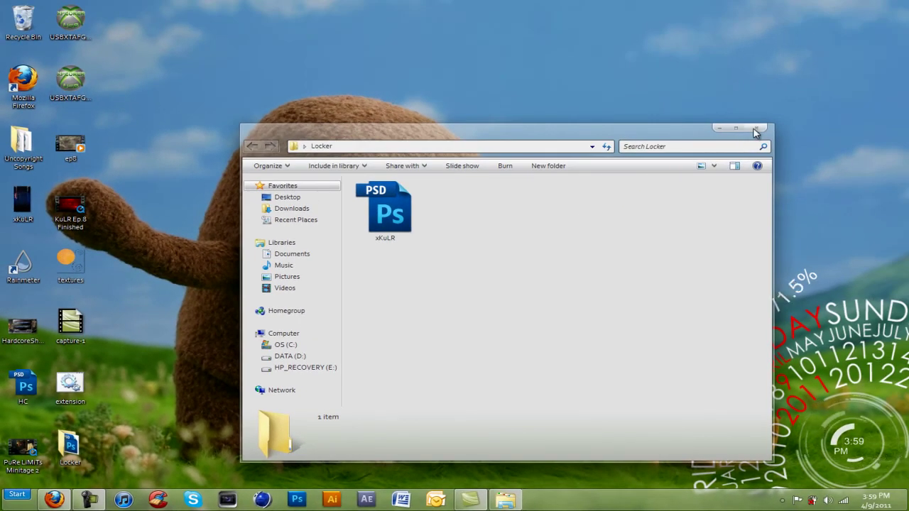
pyautogui.click(755, 133)
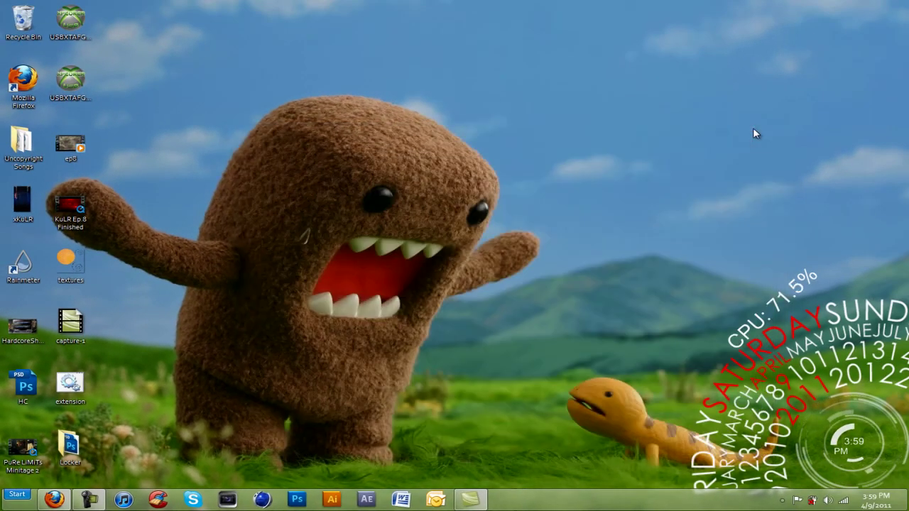
pyautogui.doubleClick(69, 386)
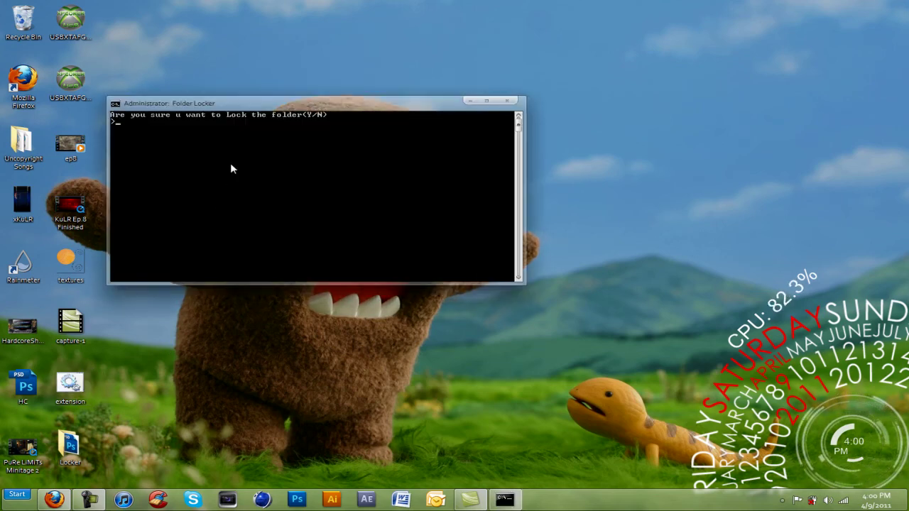
pyautogui.write('Y')
pyautogui.press('Return')
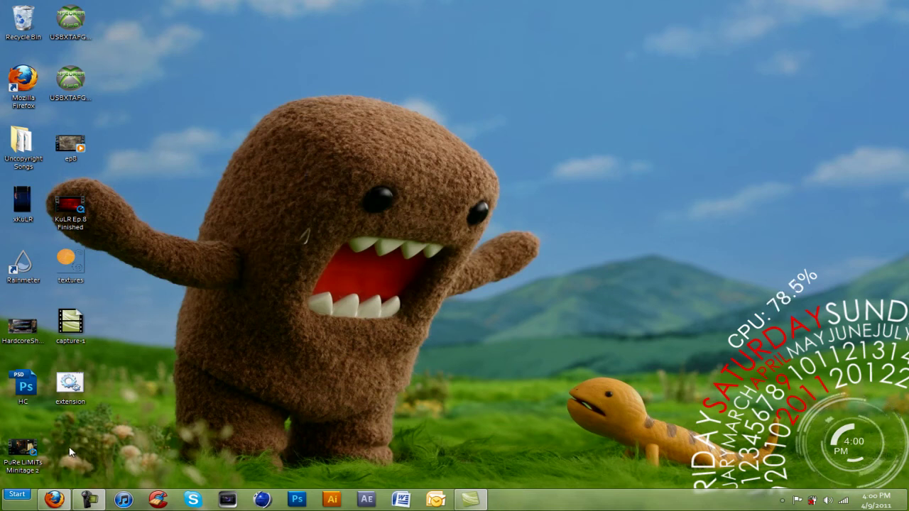
# - Run extension and submit a password at the Folder Locker unlock prompt
pyautogui.doubleClick(65, 387)
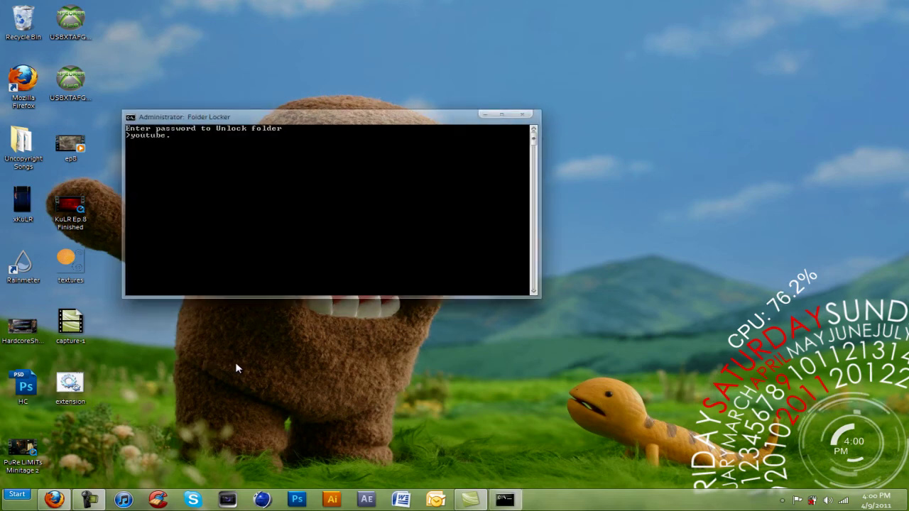
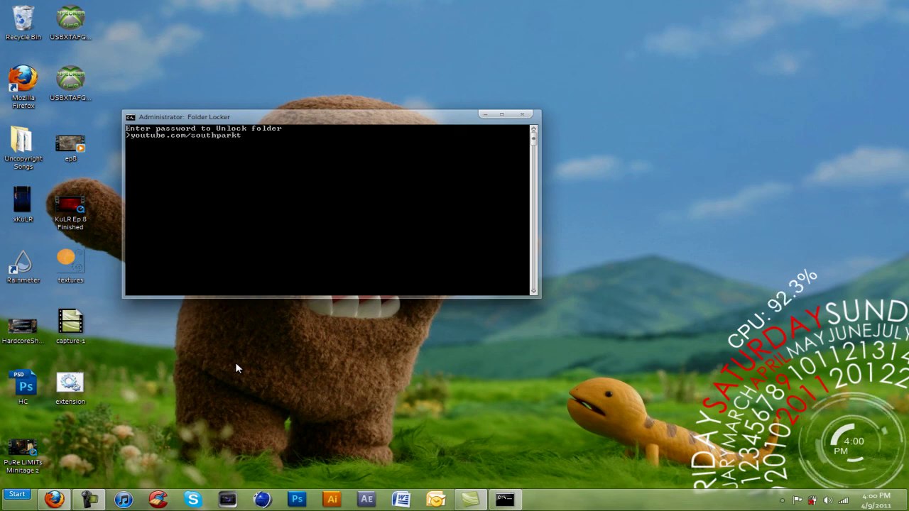
pyautogui.press('Return')
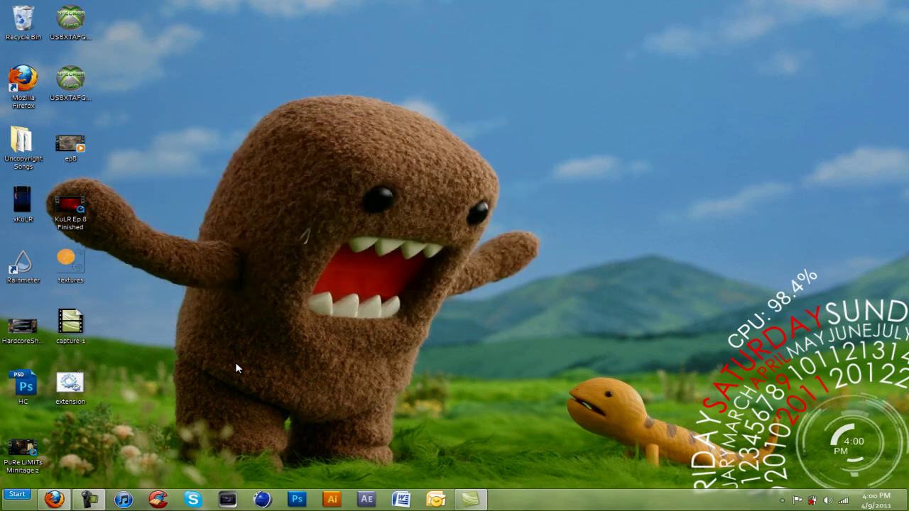